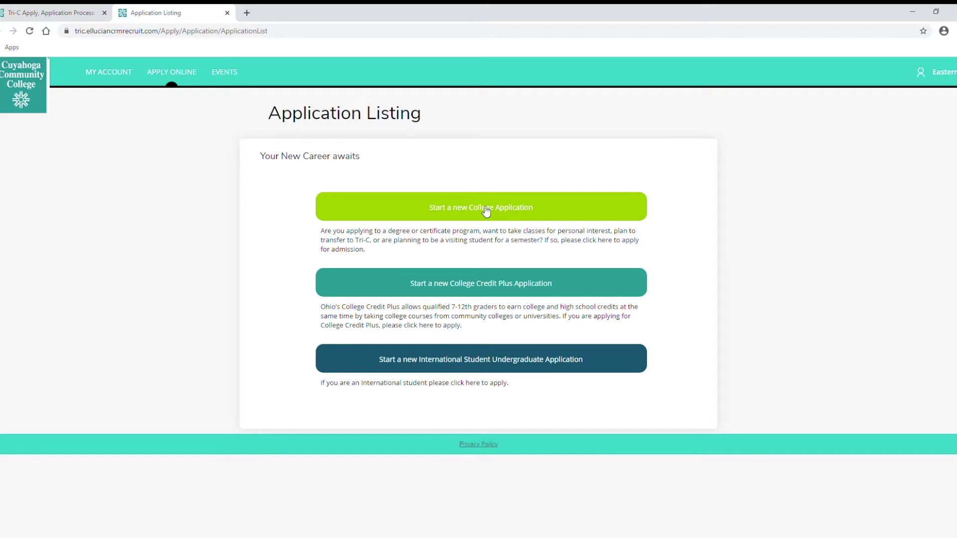
Start a new college application from the Application Listing page.
click(487, 209)
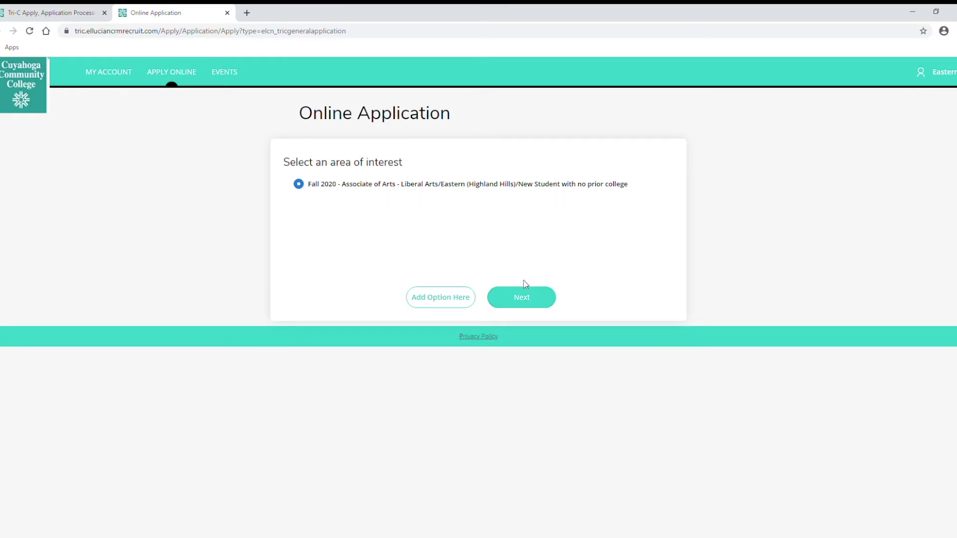
Continue with the Fall 2020 Associate of Arts choice and set Gender to Male.
click(531, 298)
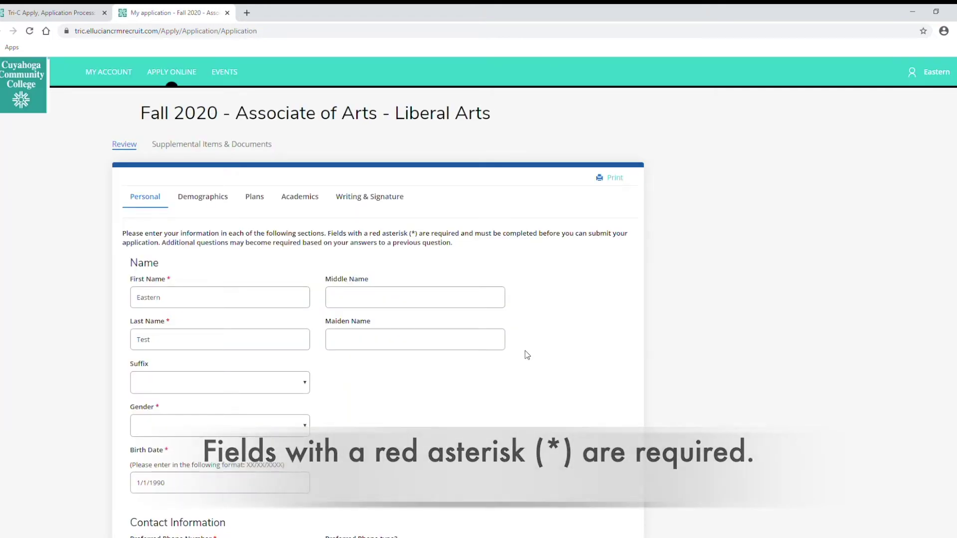
scroll(525, 350, down, 4)
click(305, 221)
click(169, 257)
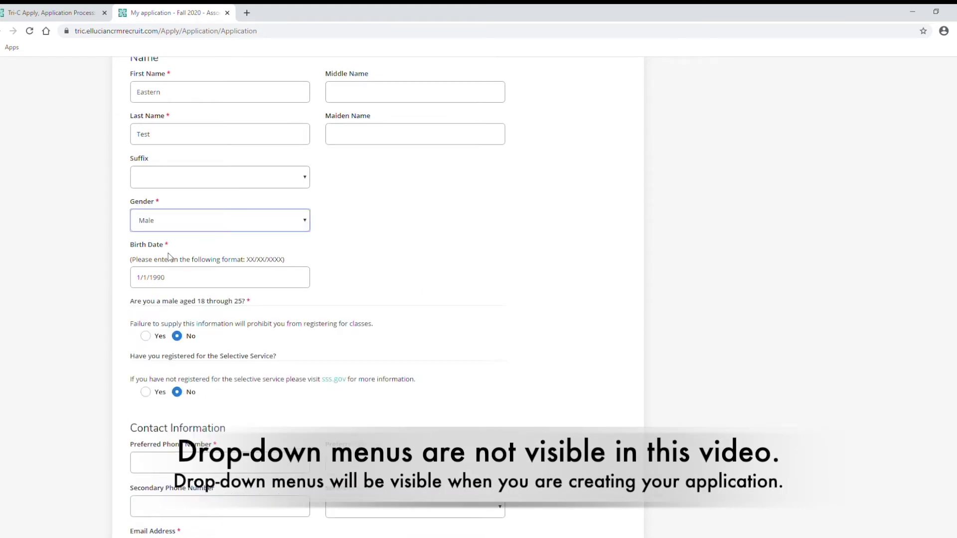
click(511, 229)
scroll(512, 229, down, 1)
scroll(512, 230, down, 1)
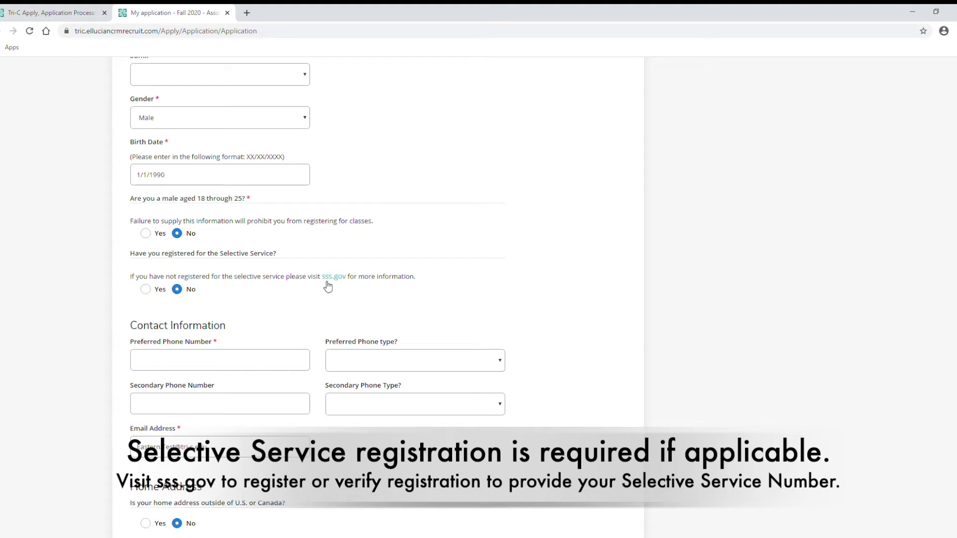
Enter the applicant's preferred phone number and mark it as a Cell/Text Phone.
scroll(279, 318, down, 1)
click(261, 315)
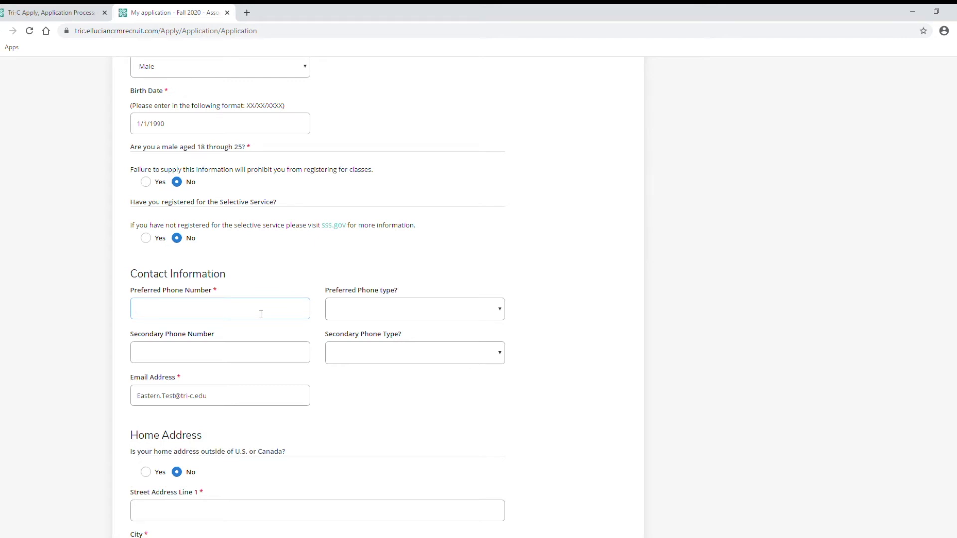
click(335, 310)
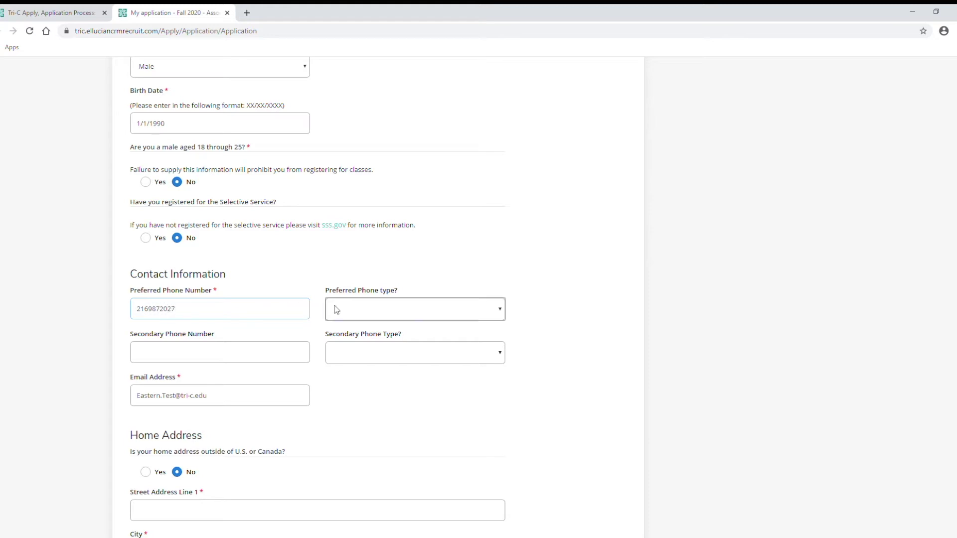
click(358, 337)
scroll(441, 309, down, 1)
scroll(441, 309, down, 3)
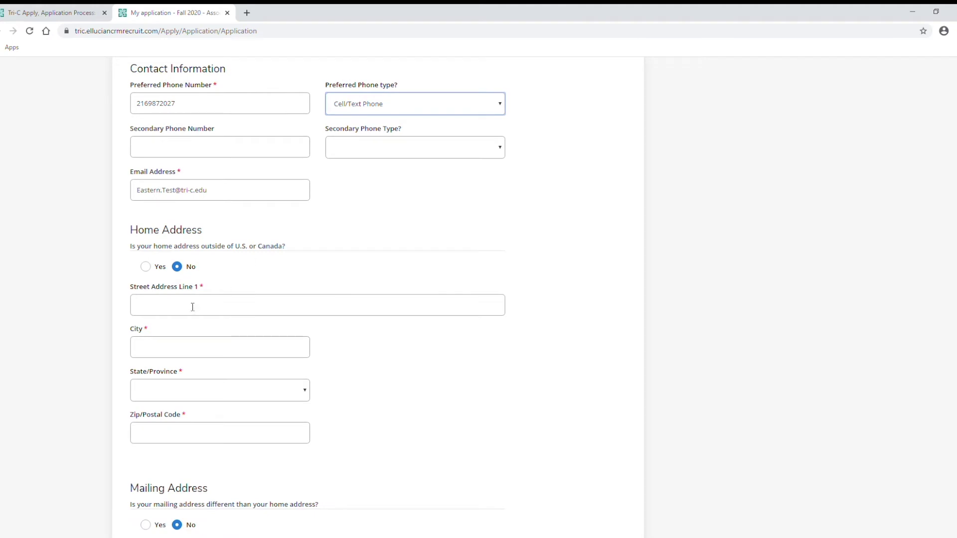
Fill in the home street address and city, choose Ohio as state, and enter the ZIP code.
click(192, 307)
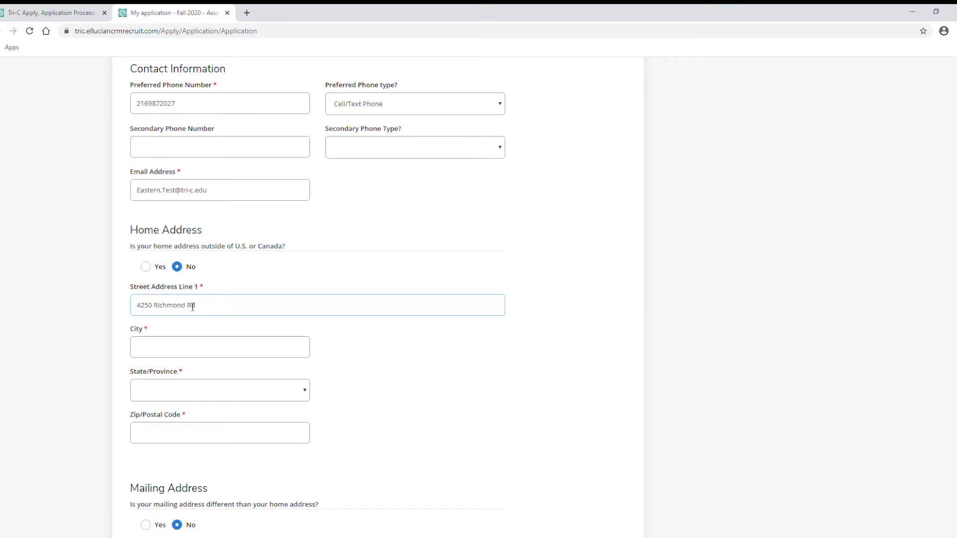
key(Tab)
key(Tab)
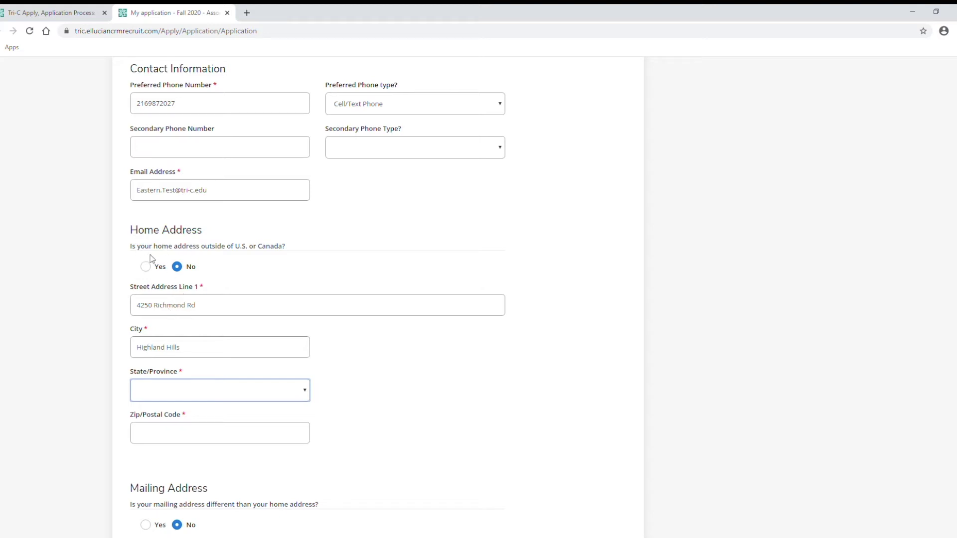
click(162, 437)
text(44122)
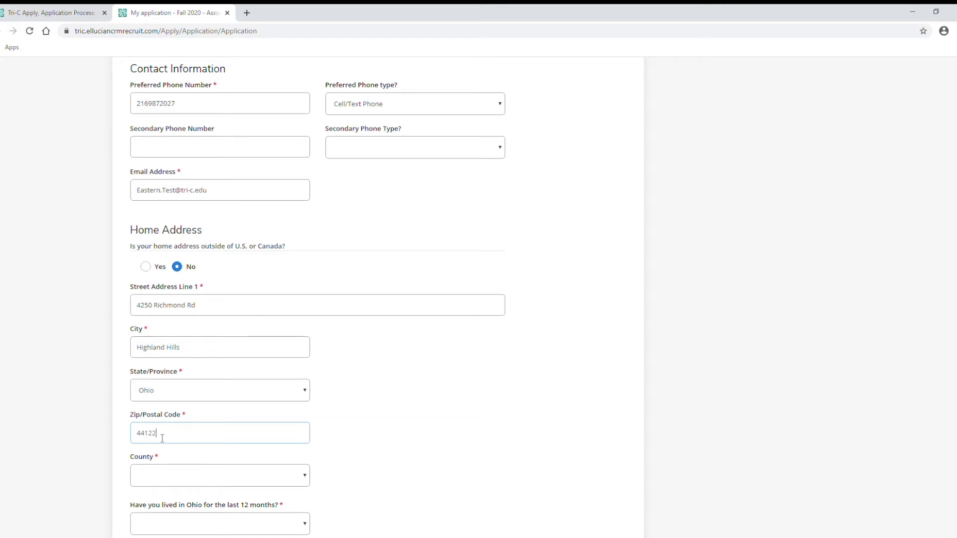
Set County to Cuyahoga.
scroll(352, 439, down, 3)
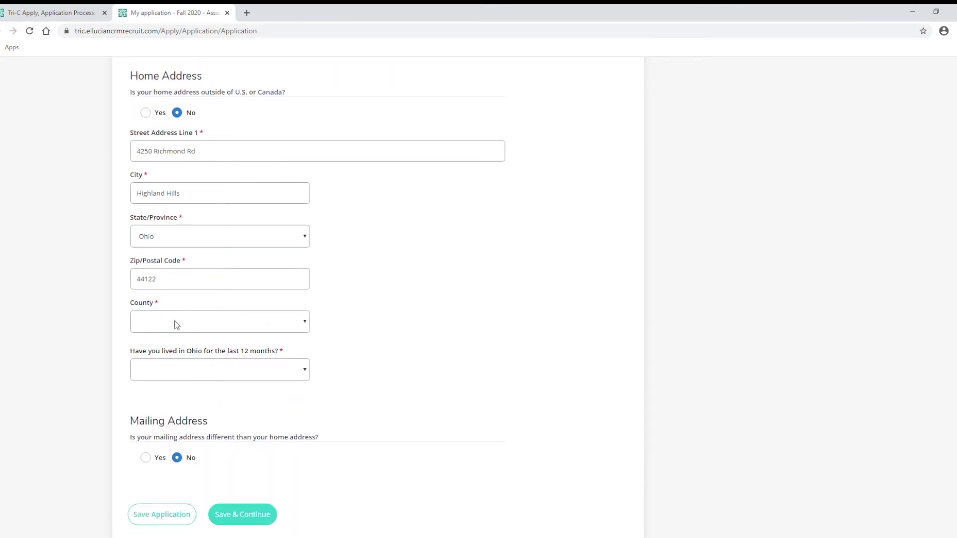
click(307, 324)
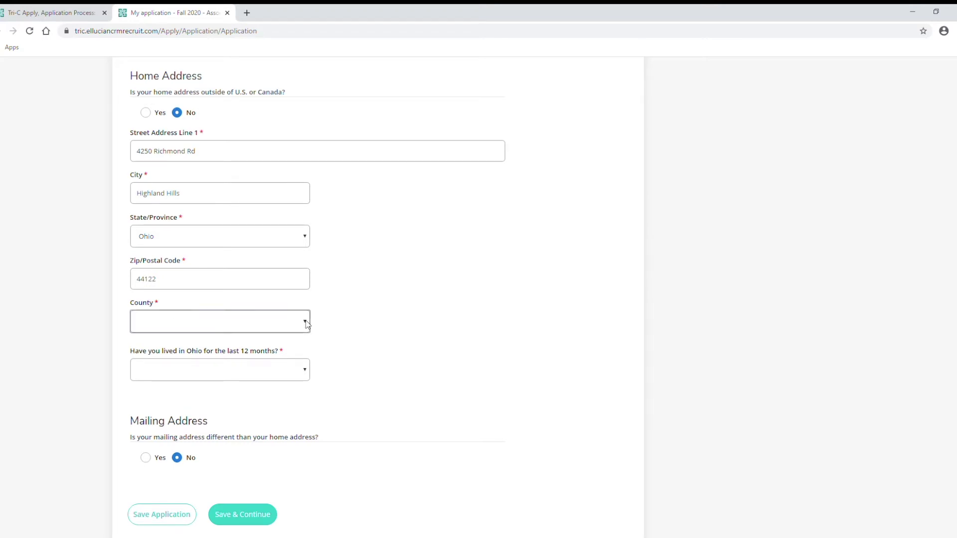
click(157, 349)
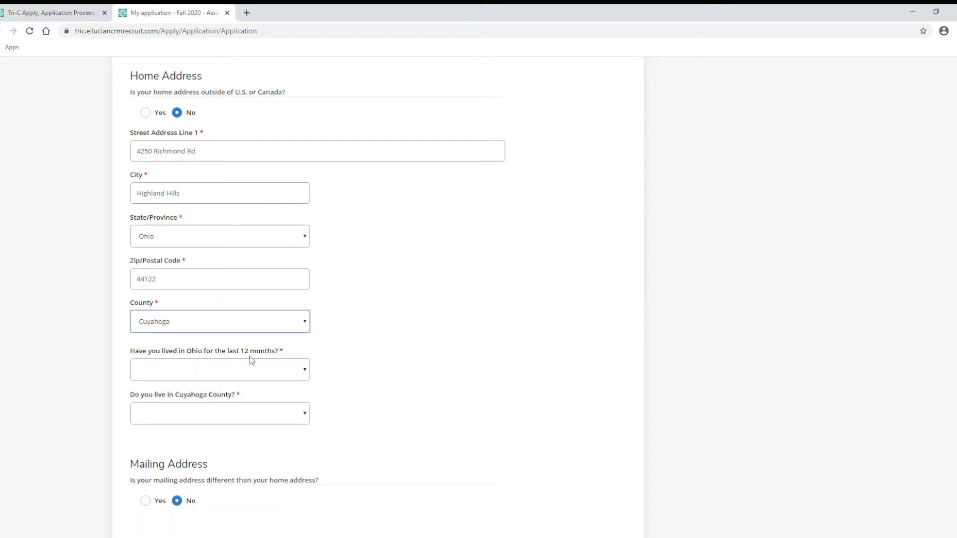
Answer Yes to living in Ohio, in Cuyahoga County, and in Cuyahoga County for 12 months.
click(305, 372)
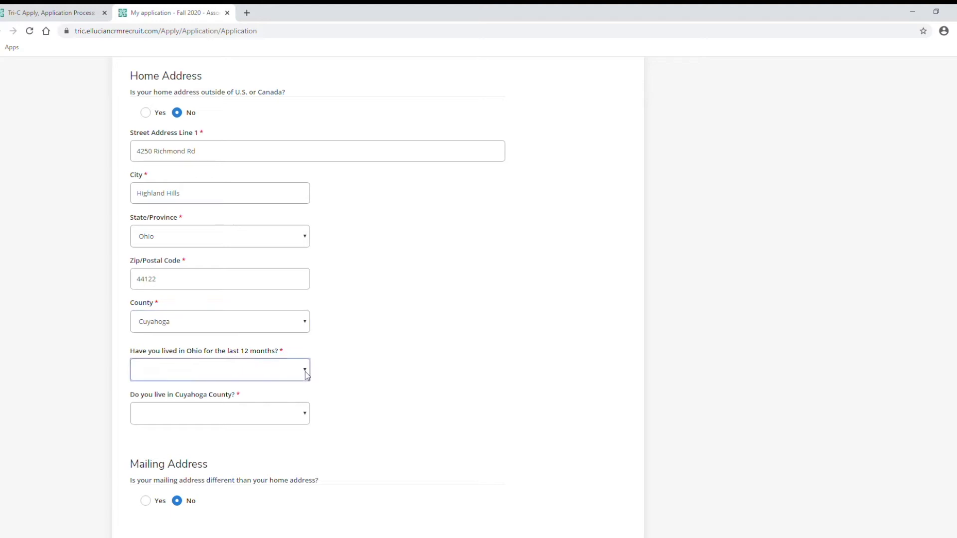
click(169, 398)
click(306, 423)
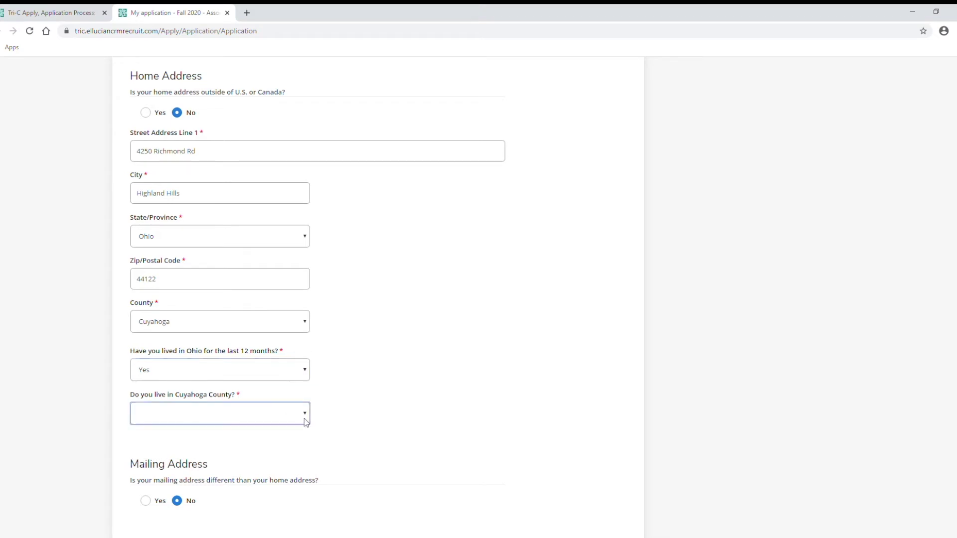
click(167, 443)
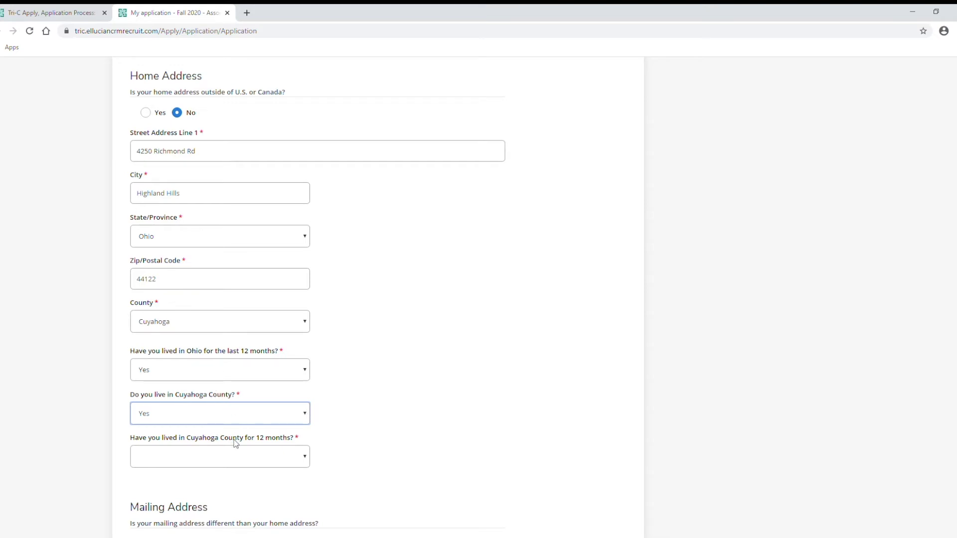
click(294, 462)
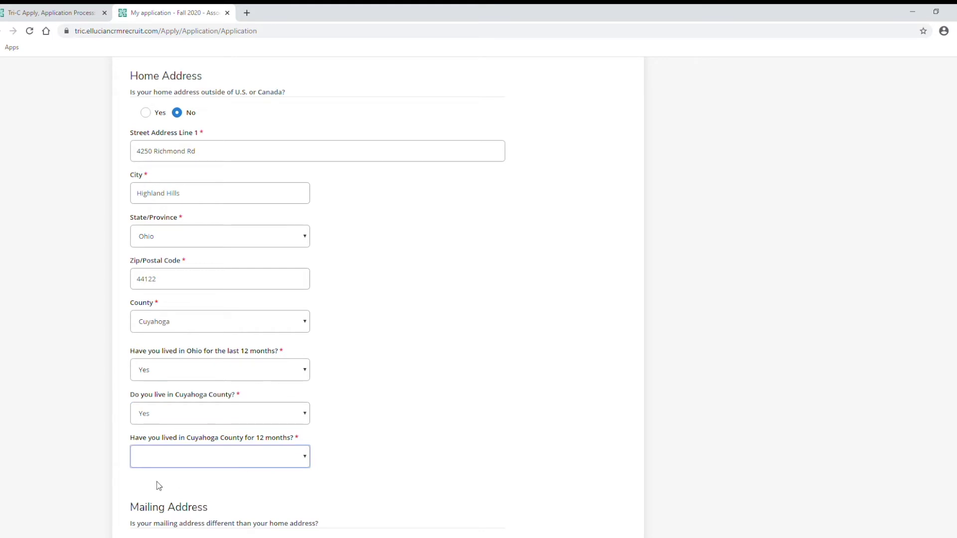
key(y)
scroll(375, 417, down, 1)
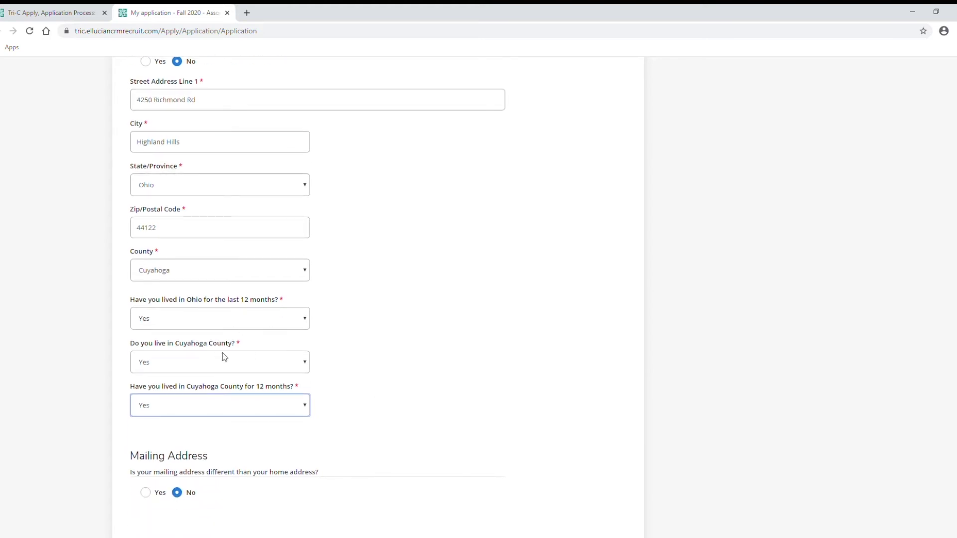
scroll(362, 343, down, 1)
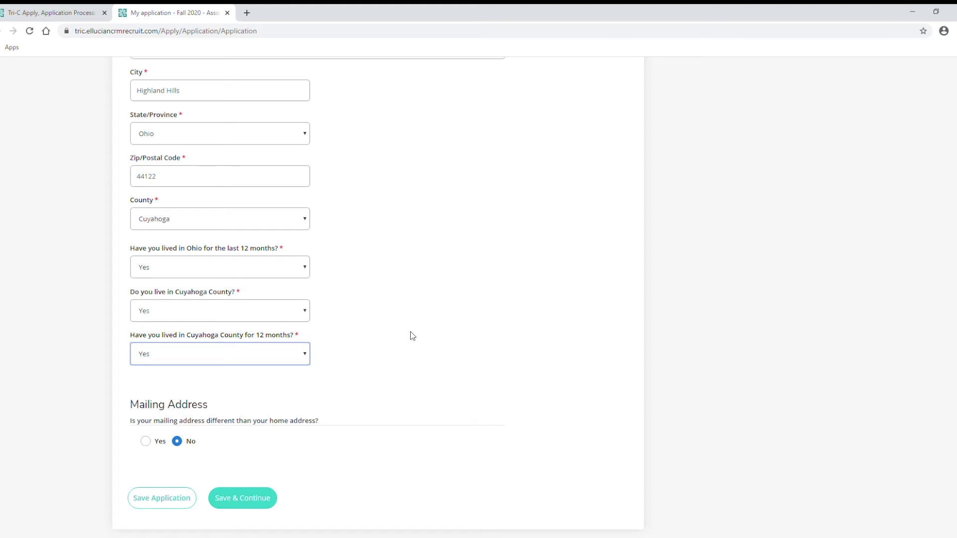
scroll(413, 336, down, 1)
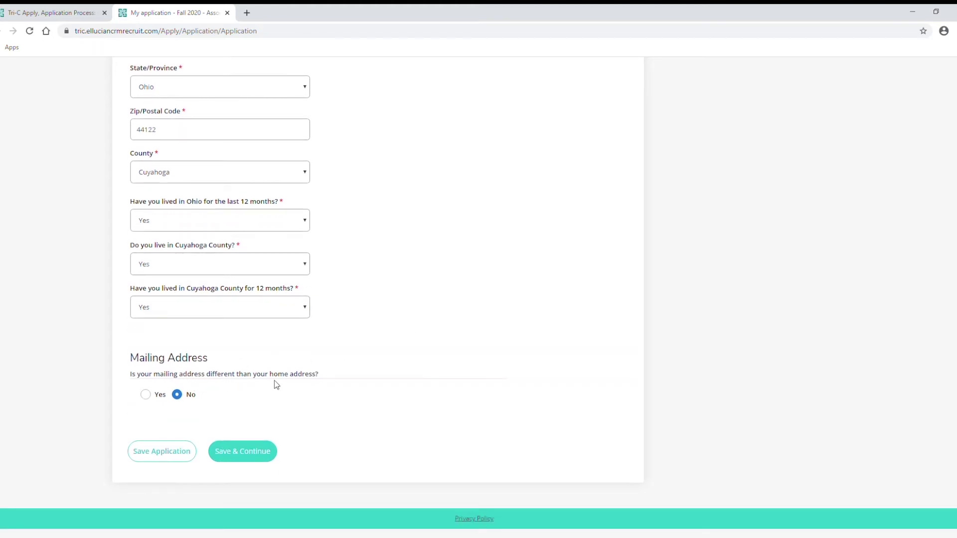
Save the personal details, set citizenship to Citizen, and enter the Social Security Number in both boxes.
click(246, 459)
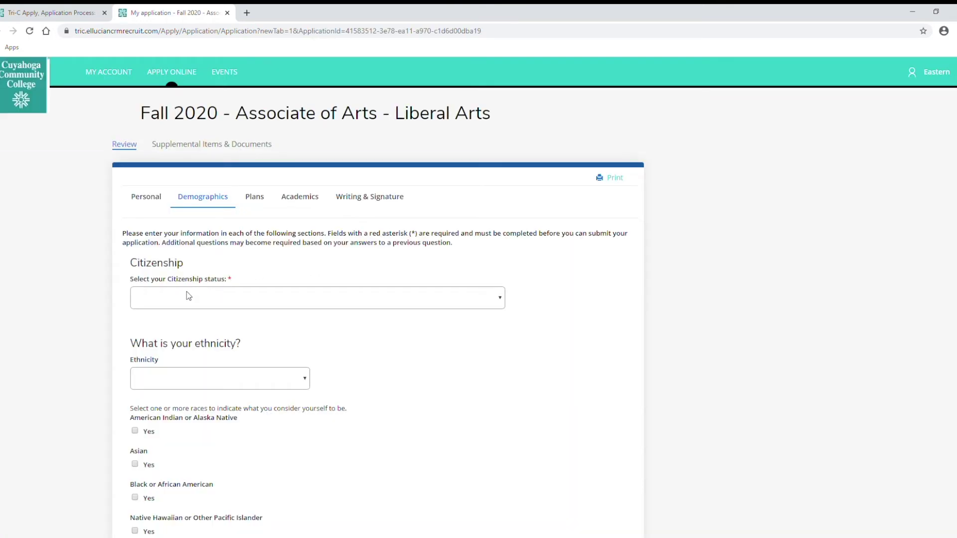
click(167, 293)
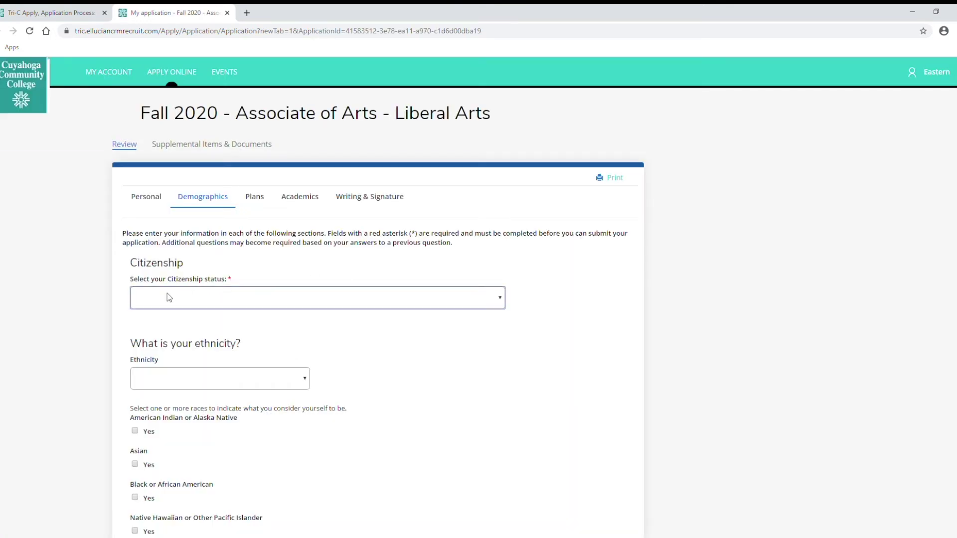
click(160, 322)
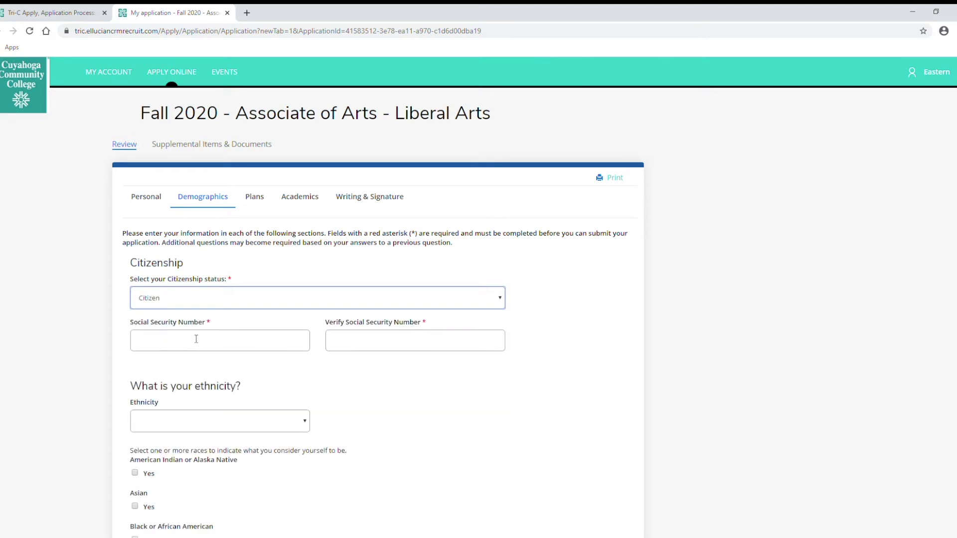
click(178, 343)
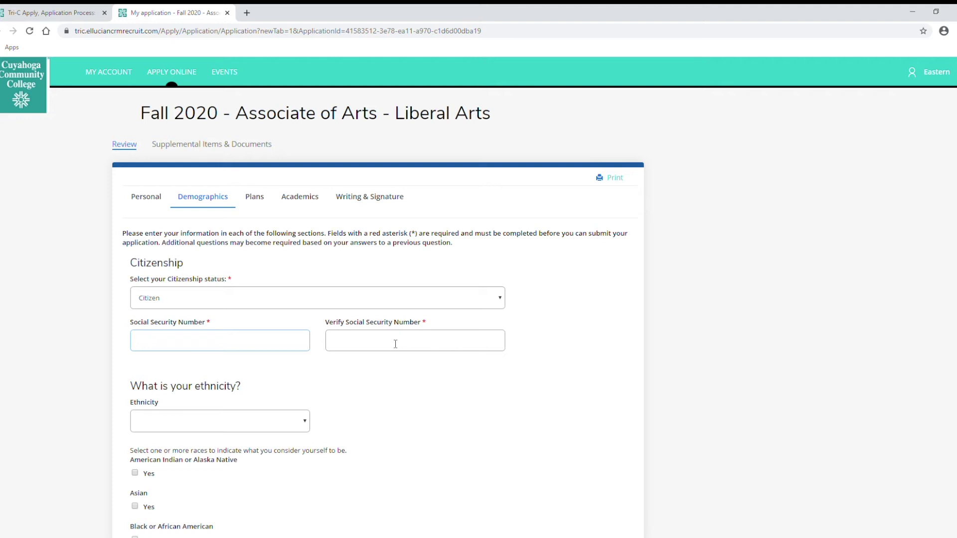
text(123456789123456789)
Choose Non-Hispanic/Latino ethnicity and White race, then save the demographics.
scroll(252, 396, down, 3)
scroll(239, 389, down, 1)
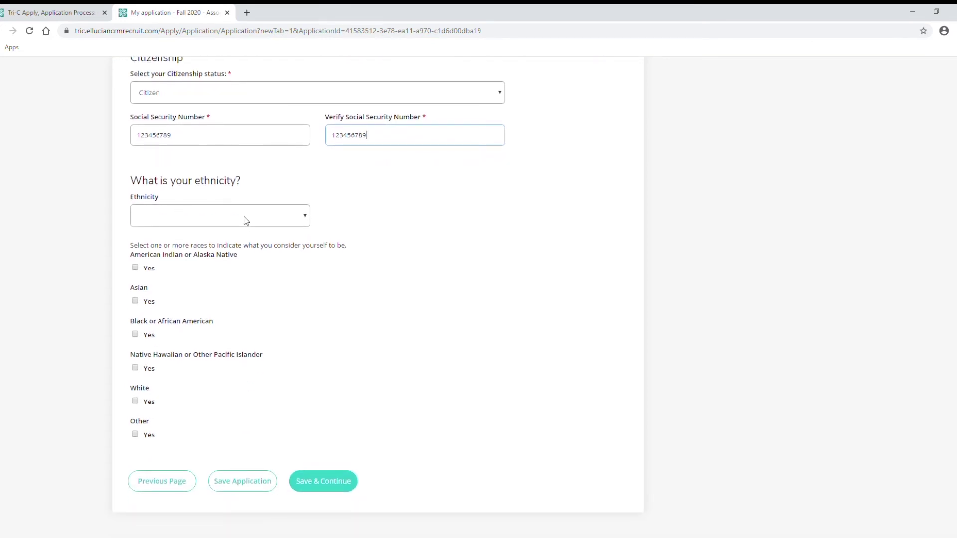
click(306, 218)
click(187, 251)
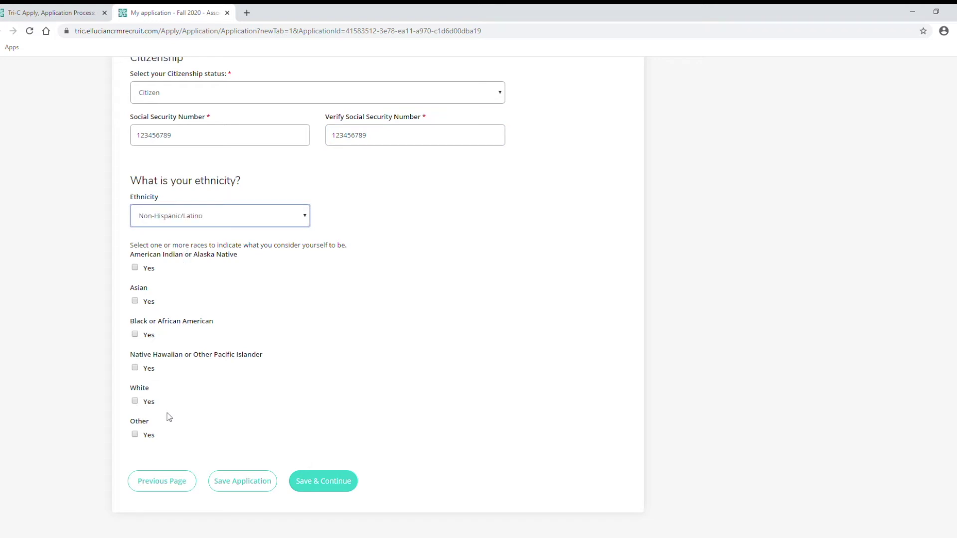
click(135, 402)
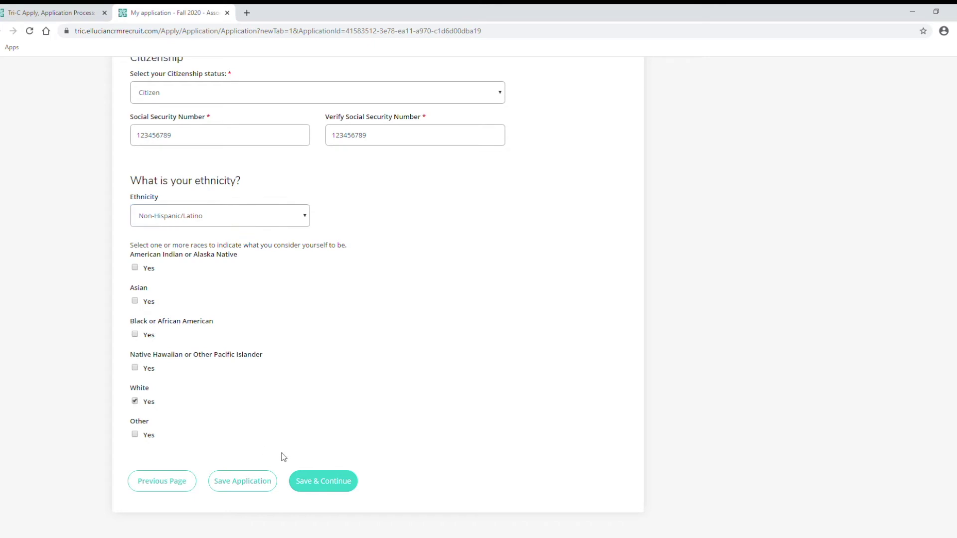
click(322, 481)
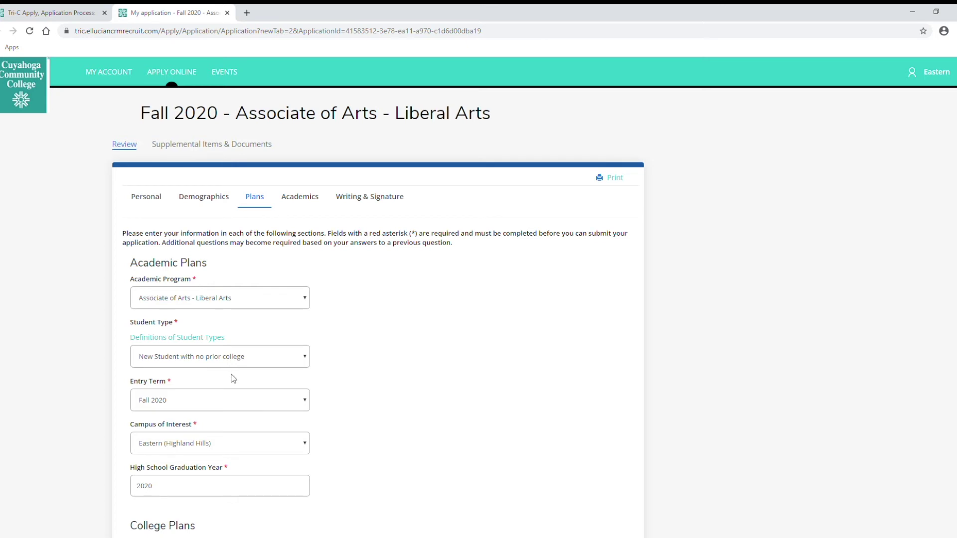
Answer Yes to financial aid interest and to a parent earning a degree, then save Plans.
scroll(232, 378, down, 2)
scroll(231, 378, down, 2)
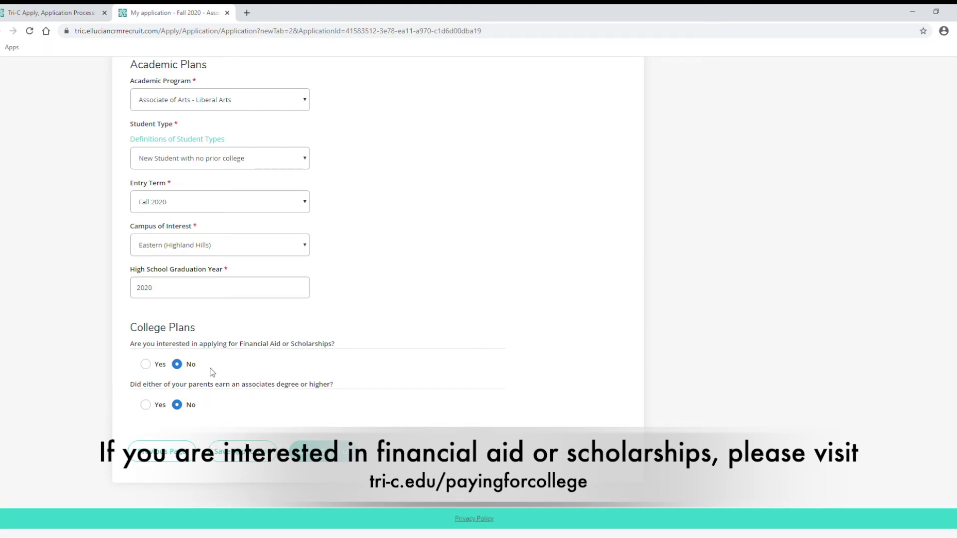
click(145, 364)
click(146, 406)
click(325, 461)
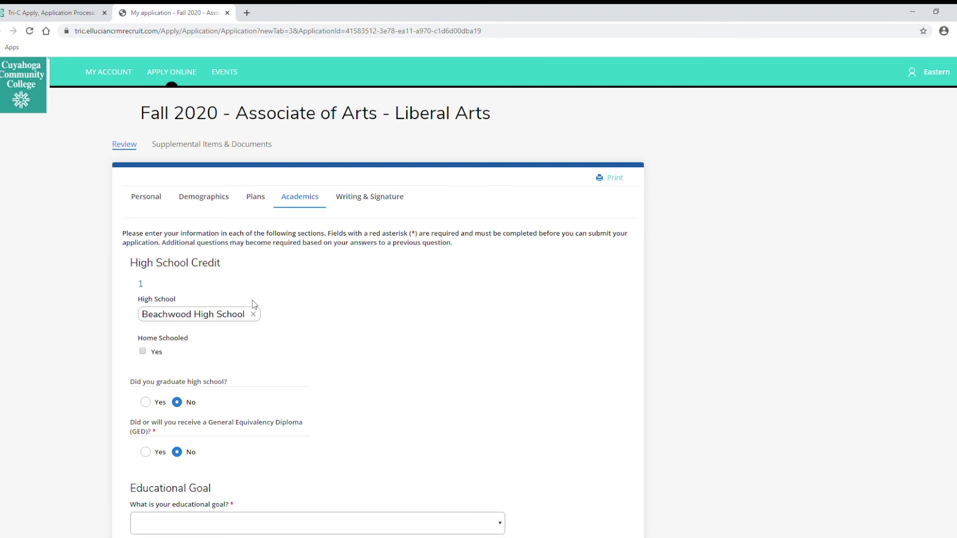
Scroll down the Academics page to the educational goal question and open its choices.
scroll(180, 328, down, 1)
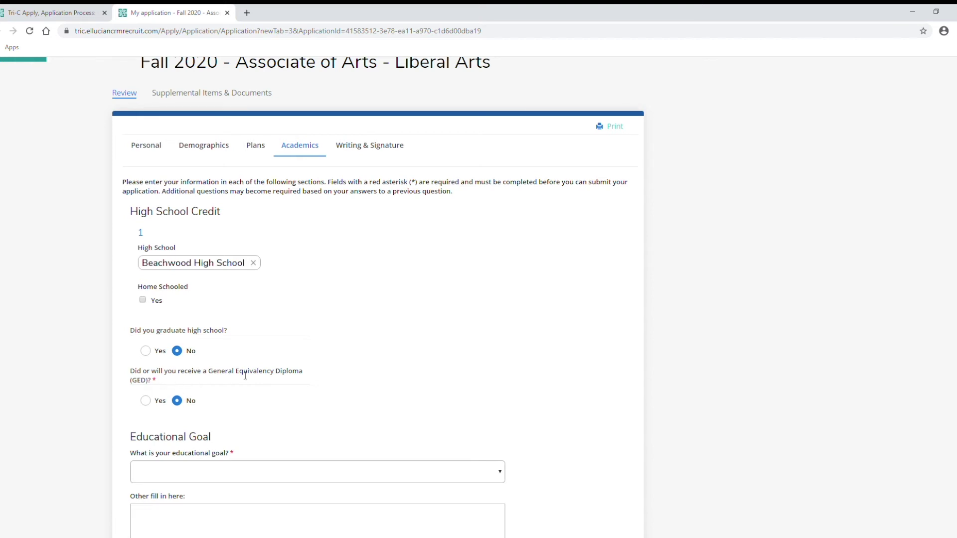
scroll(277, 380, down, 1)
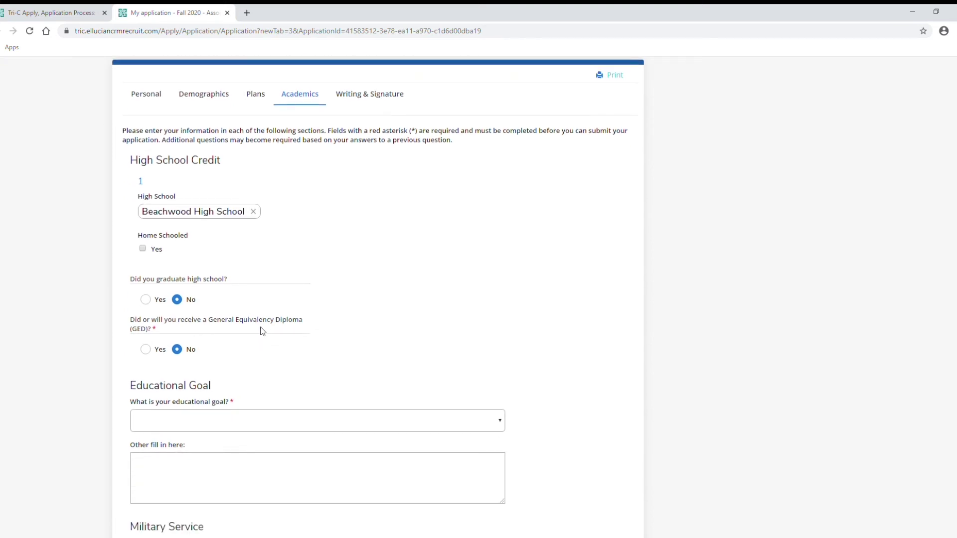
scroll(261, 331, down, 1)
scroll(491, 322, down, 1)
click(493, 322)
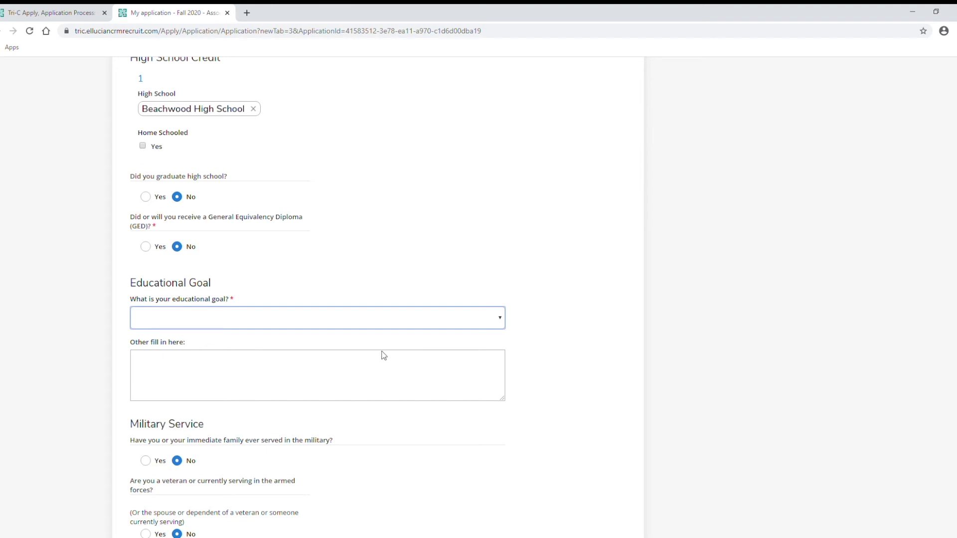
Pick the associate-then-transfer goal and list Baldwin Wallace University and Cleveland State University as transfer schools.
key(Down)
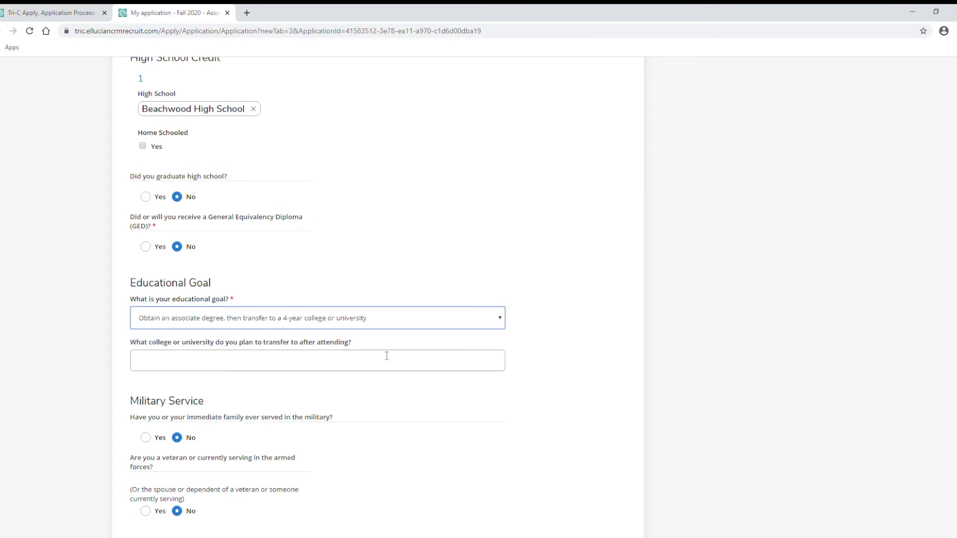
click(297, 359)
text(Bal)
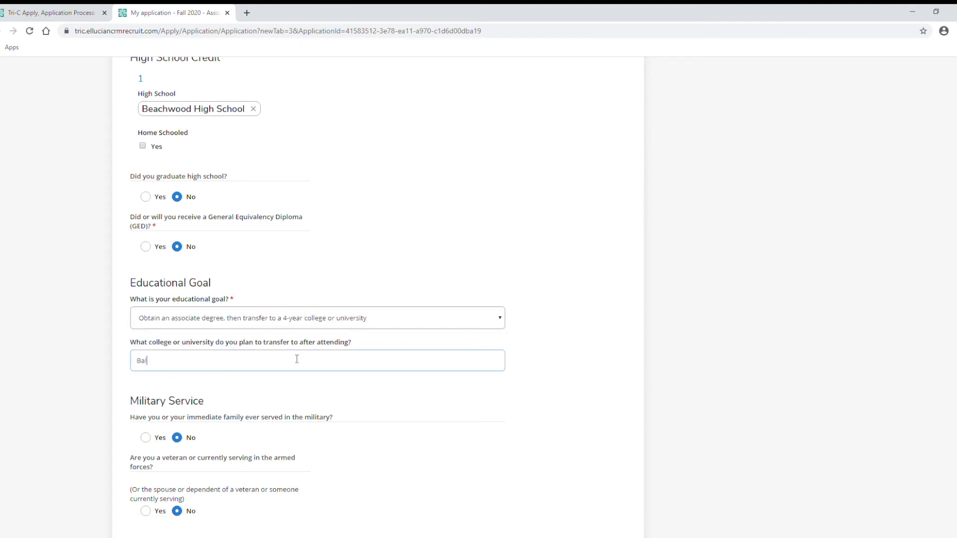
text(dwin Wallace, Cleveland State Universi)
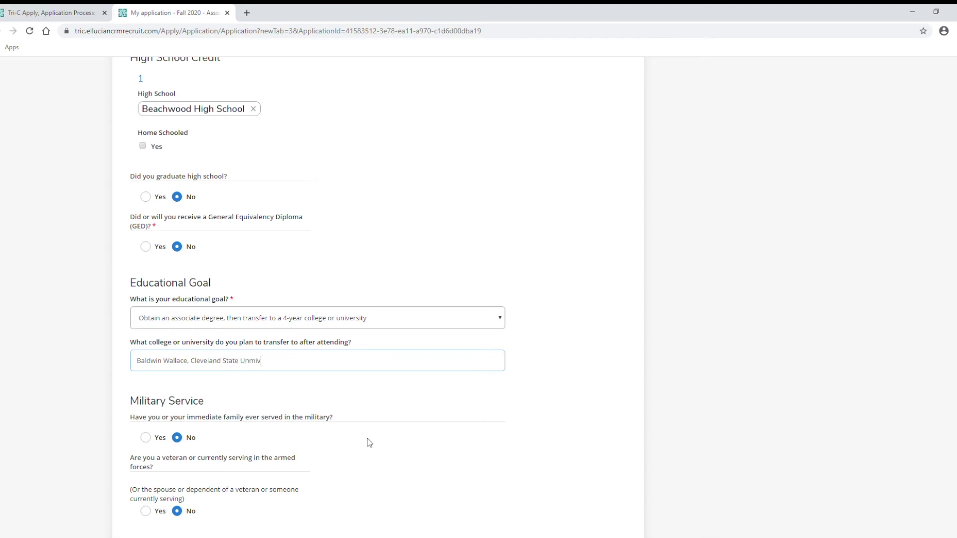
text(ty)
click(191, 368)
text(University)
Save the application at the bottom of Academics, then Save & Continue to Writing & Signature.
scroll(344, 346, down, 1)
scroll(349, 344, down, 3)
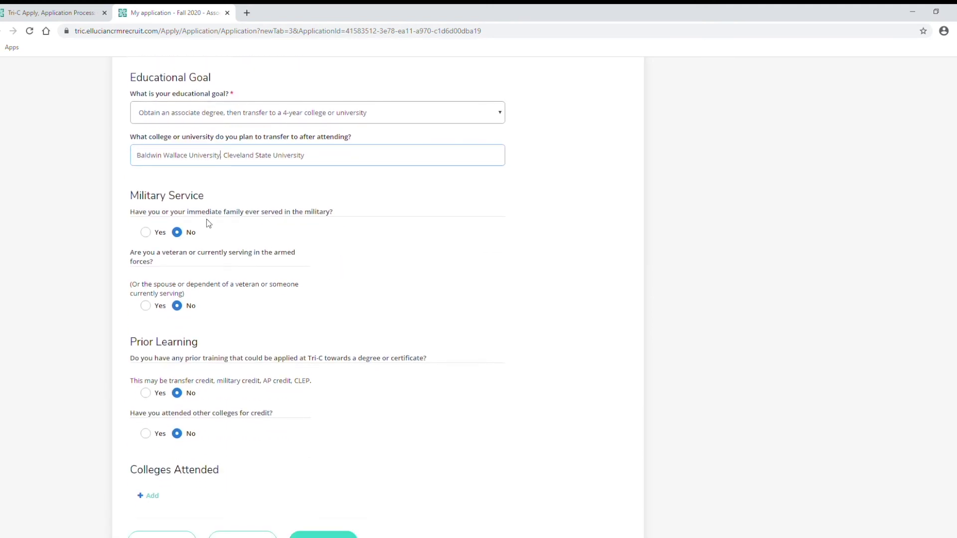
scroll(232, 276, down, 2)
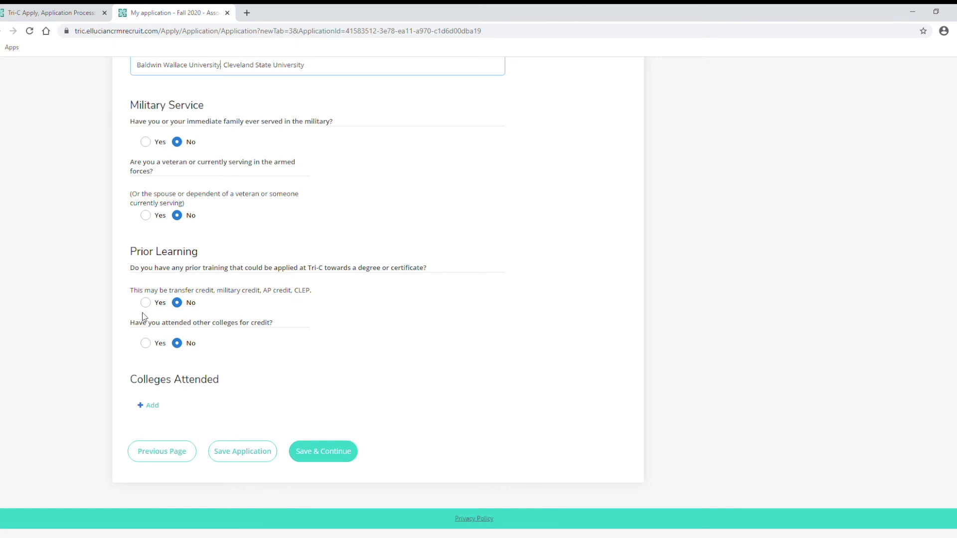
click(251, 453)
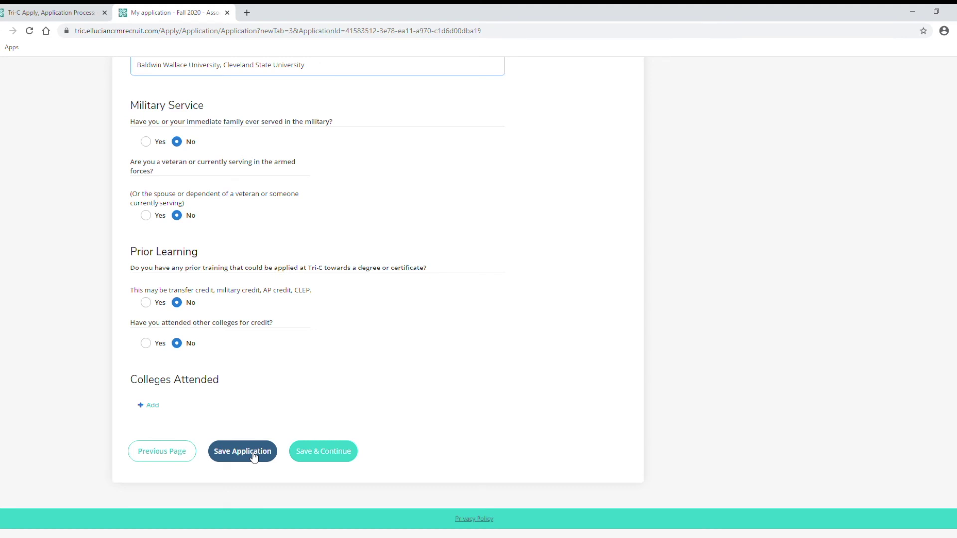
click(332, 451)
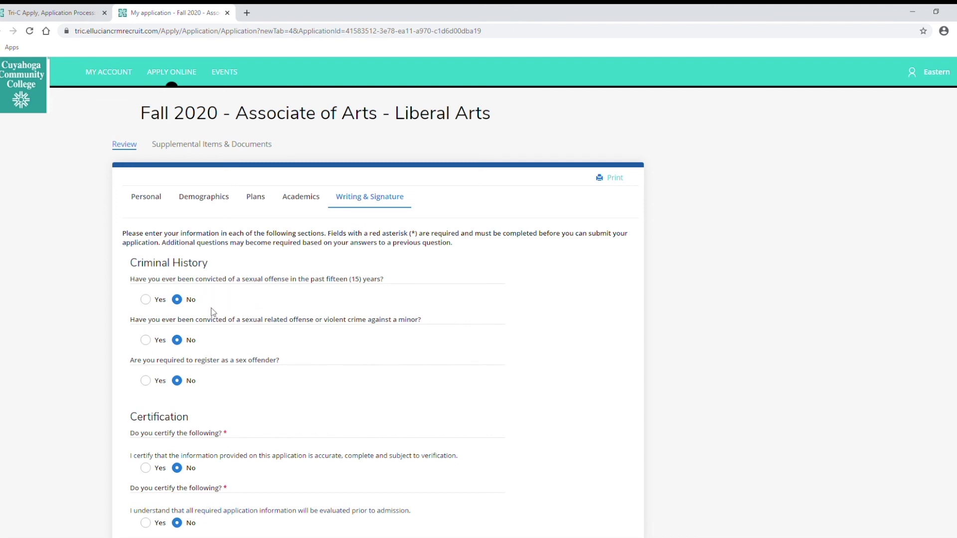
Answer Yes to certifying accuracy, agreeing to evaluation, and authorizing release of academic records.
scroll(215, 308, down, 1)
scroll(214, 289, down, 2)
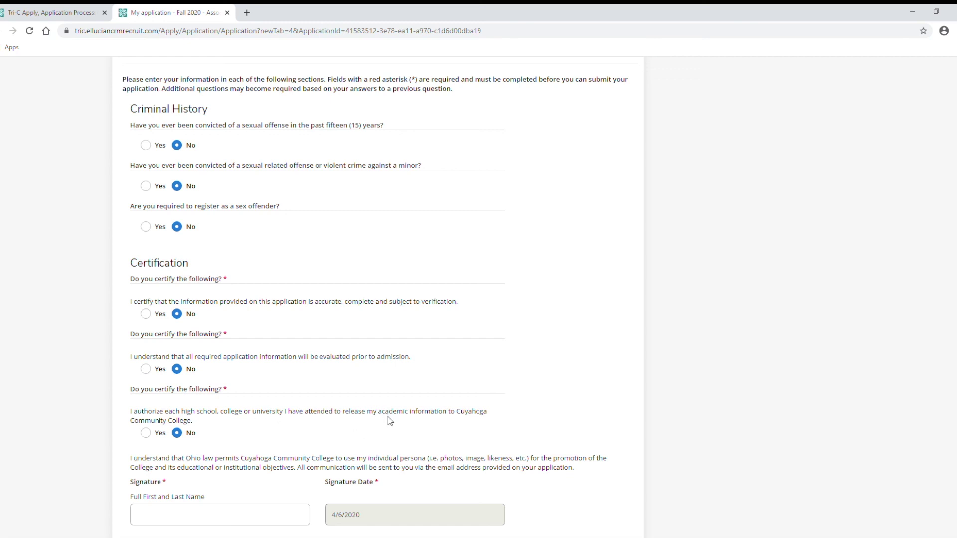
click(153, 315)
click(157, 376)
click(149, 434)
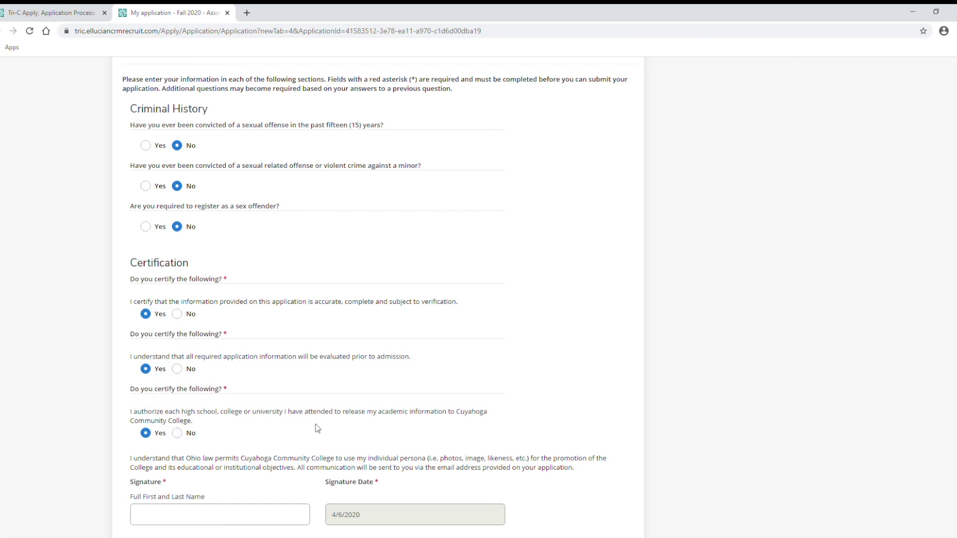
Enter the applicant's full name in the Signature box and submit the Fall 2020 application.
scroll(316, 427, down, 2)
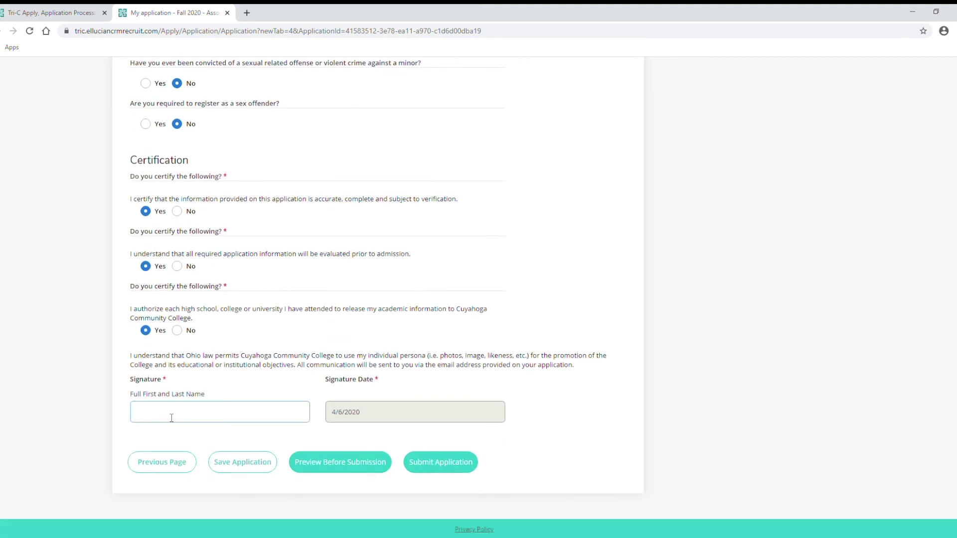
text(Eastern Test)
click(448, 468)
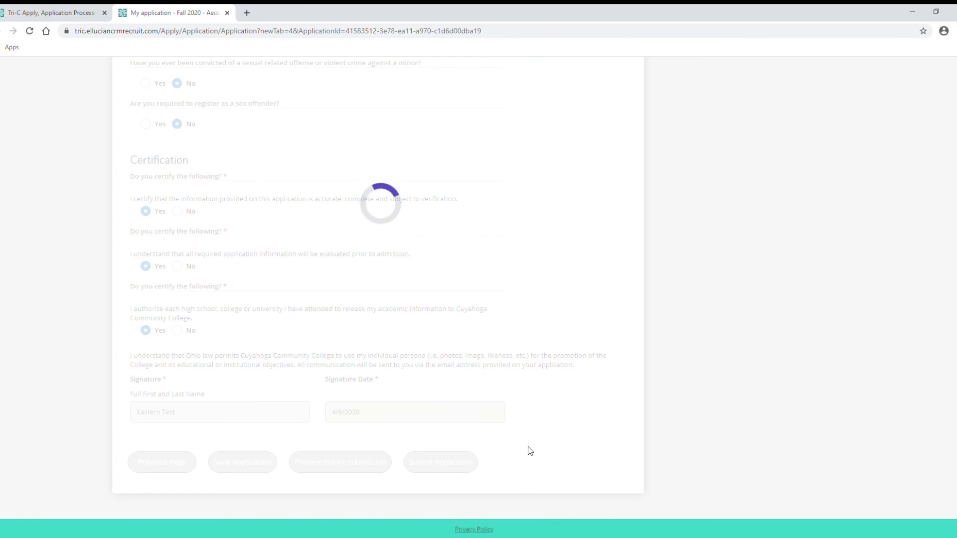